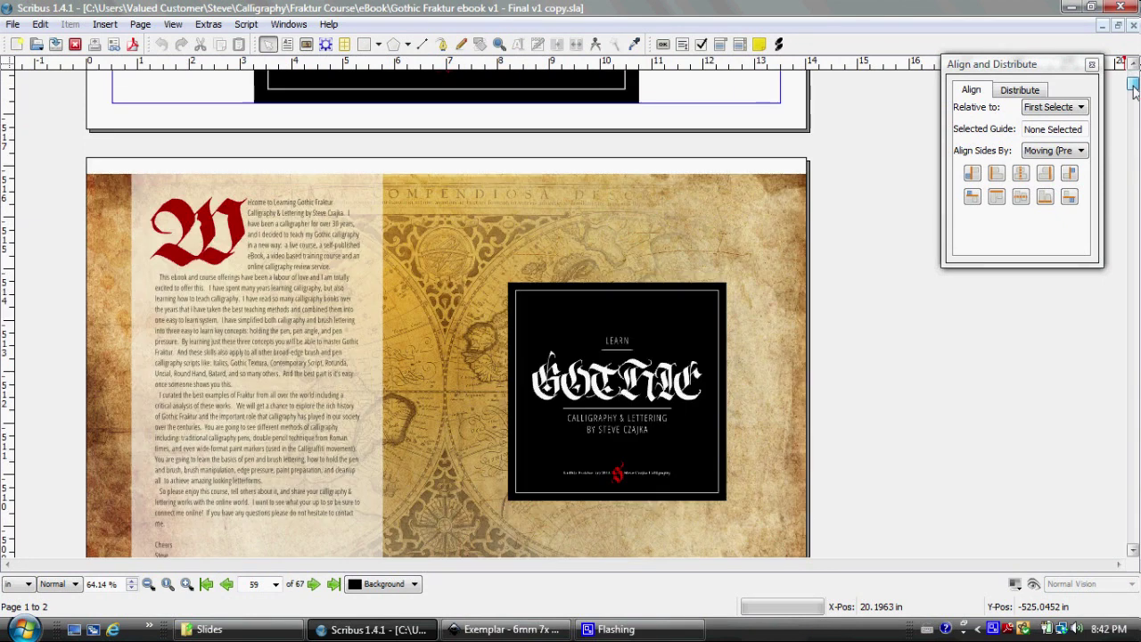
# - Try moving the black Gothic title image on page 2 up towards the page's right edge, and undo the move
pyautogui.moveTo(1134, 82); pyautogui.dragTo(1134, 92)
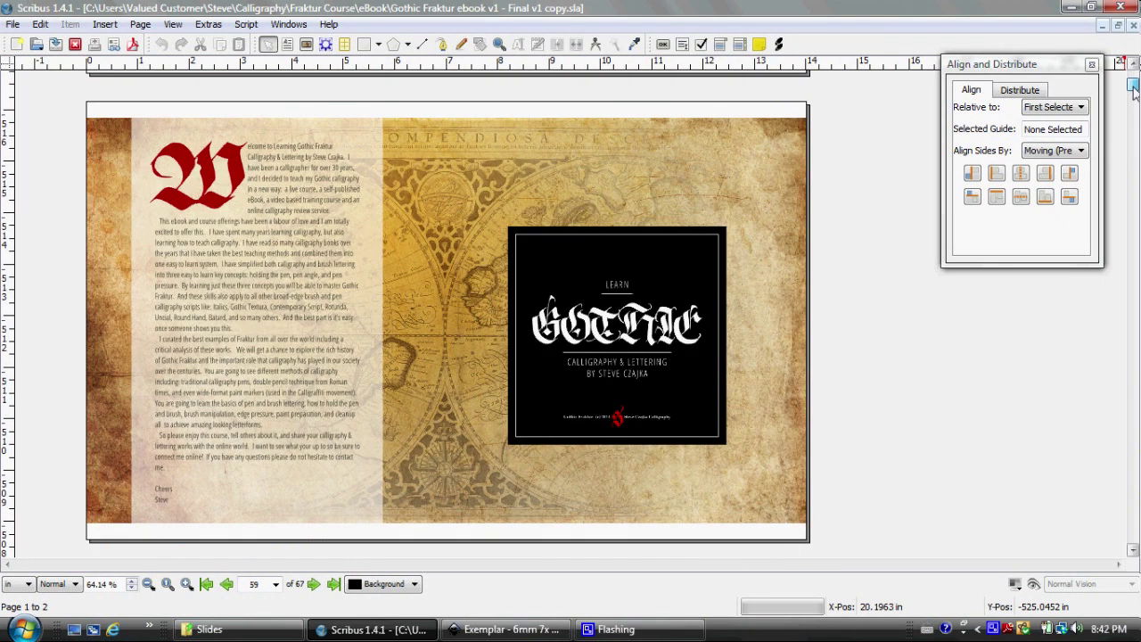
pyautogui.click(683, 270)
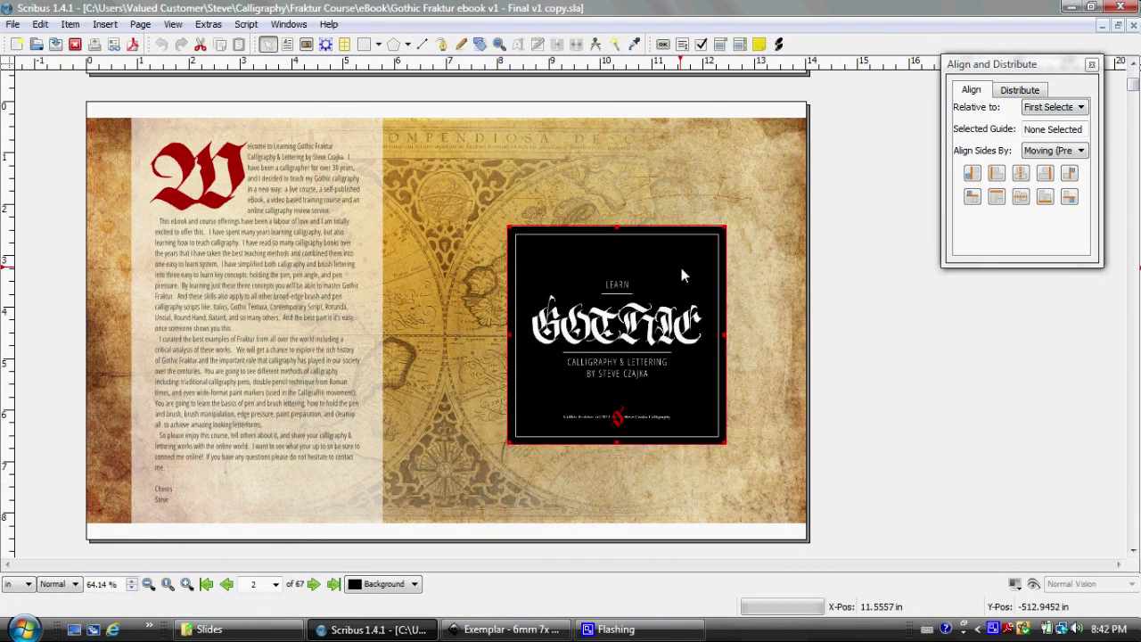
pyautogui.moveTo(683, 270); pyautogui.dragTo(787, 235)
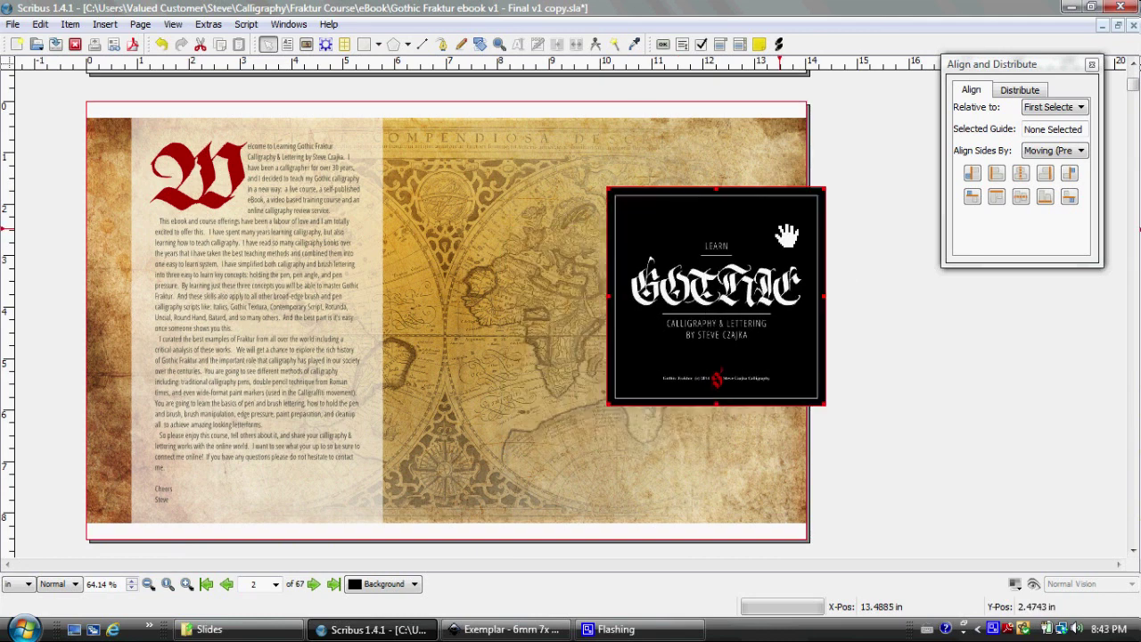
pyautogui.hotkey('ctrl', 'z')
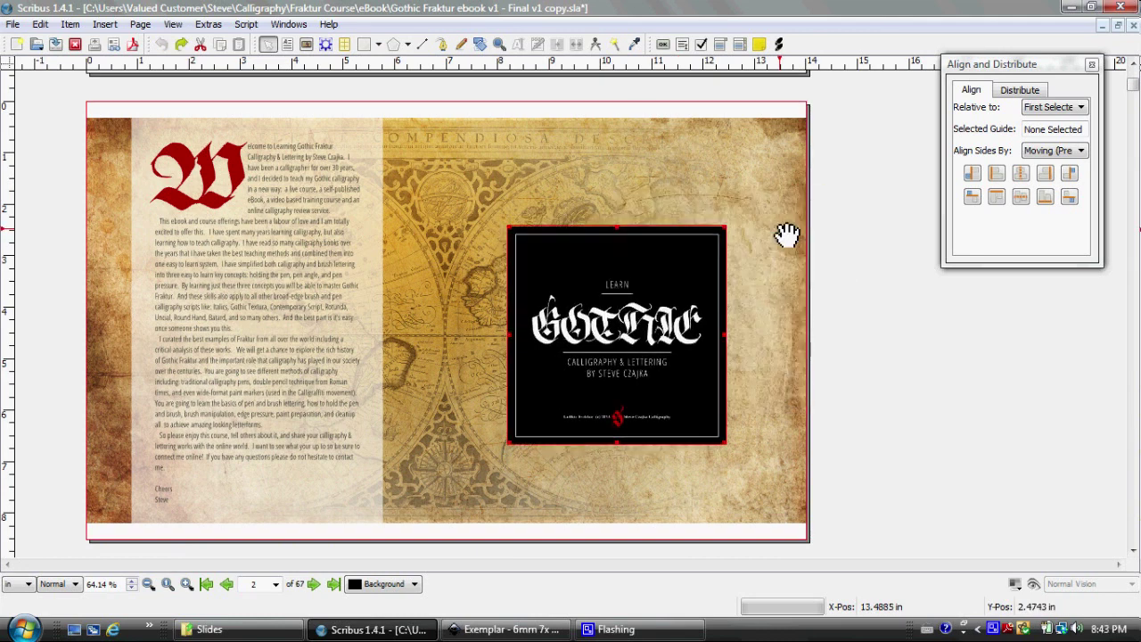
# - Inspect the intro text frame and the red W initial on page 2, and look through pages 3 to 5
pyautogui.click(222, 167)
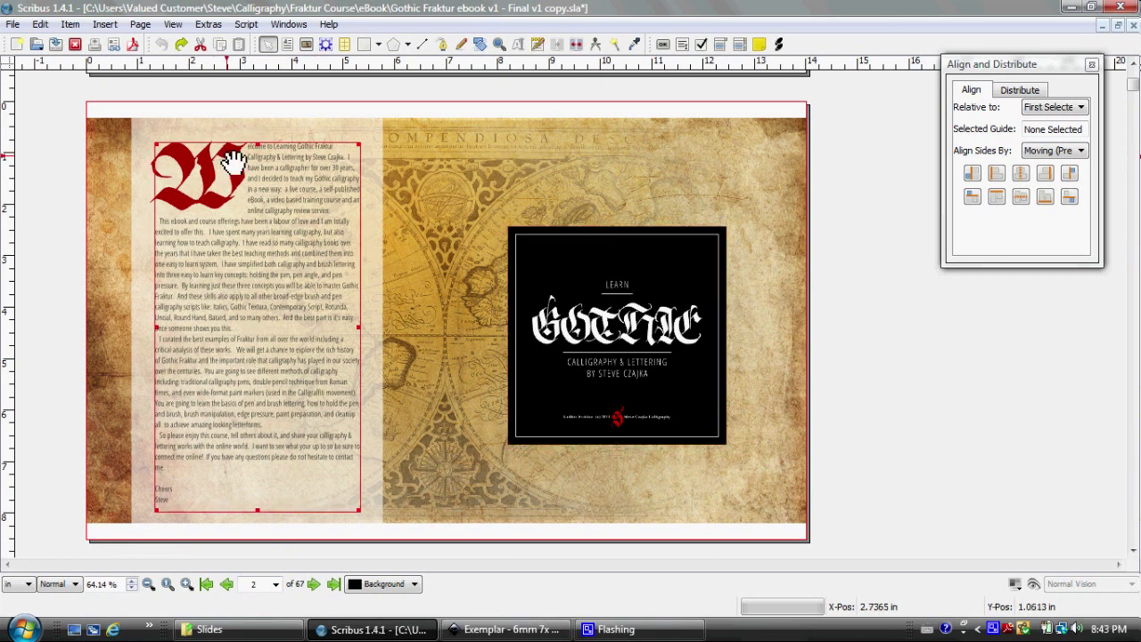
pyautogui.click(234, 162)
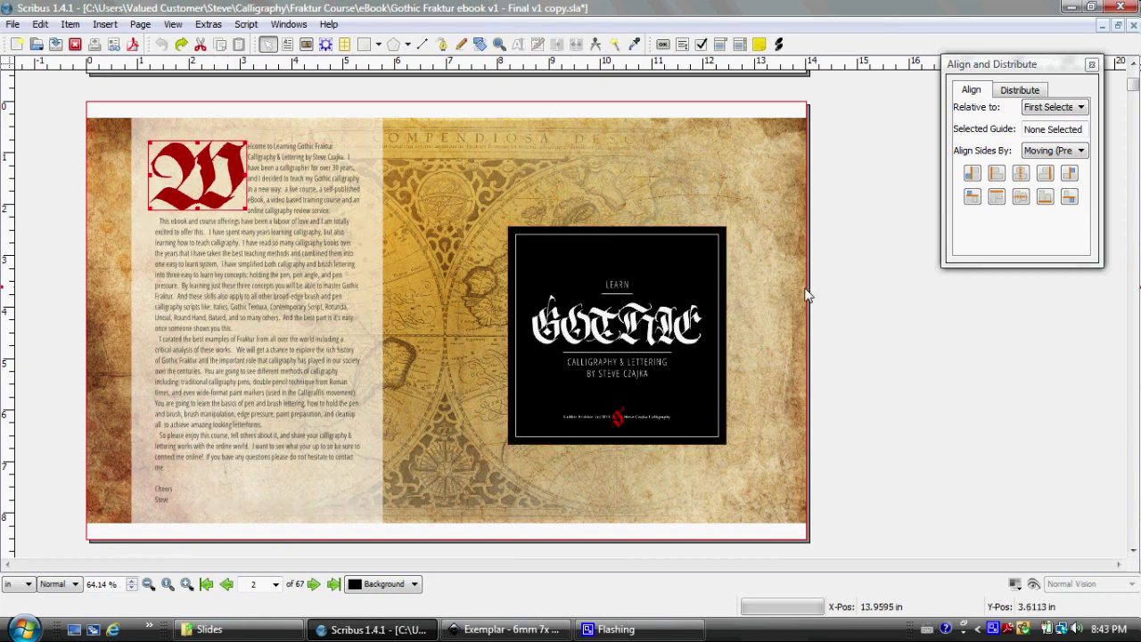
pyautogui.click(850, 294)
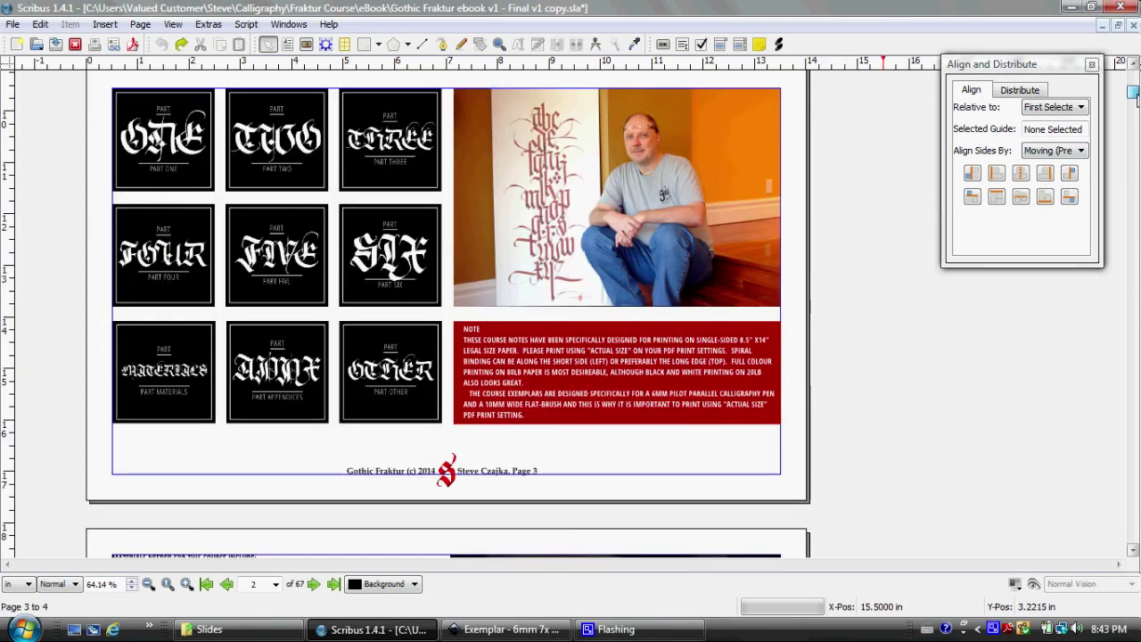
pyautogui.click(1134, 98)
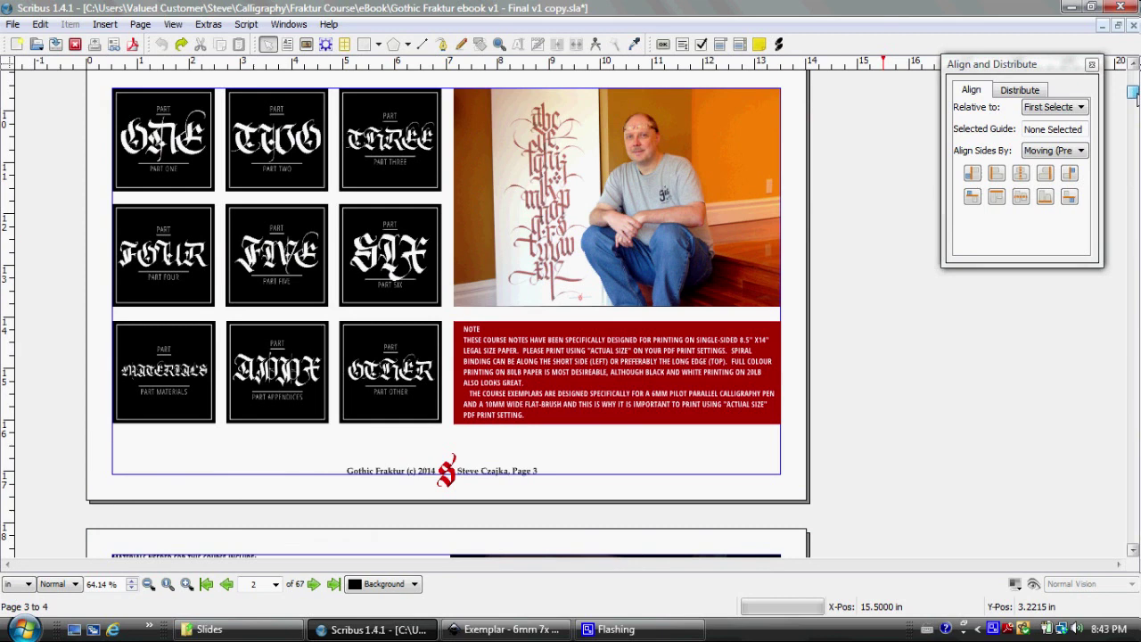
pyautogui.click(1135, 100)
pyautogui.scroll(-3, 1133, 99)
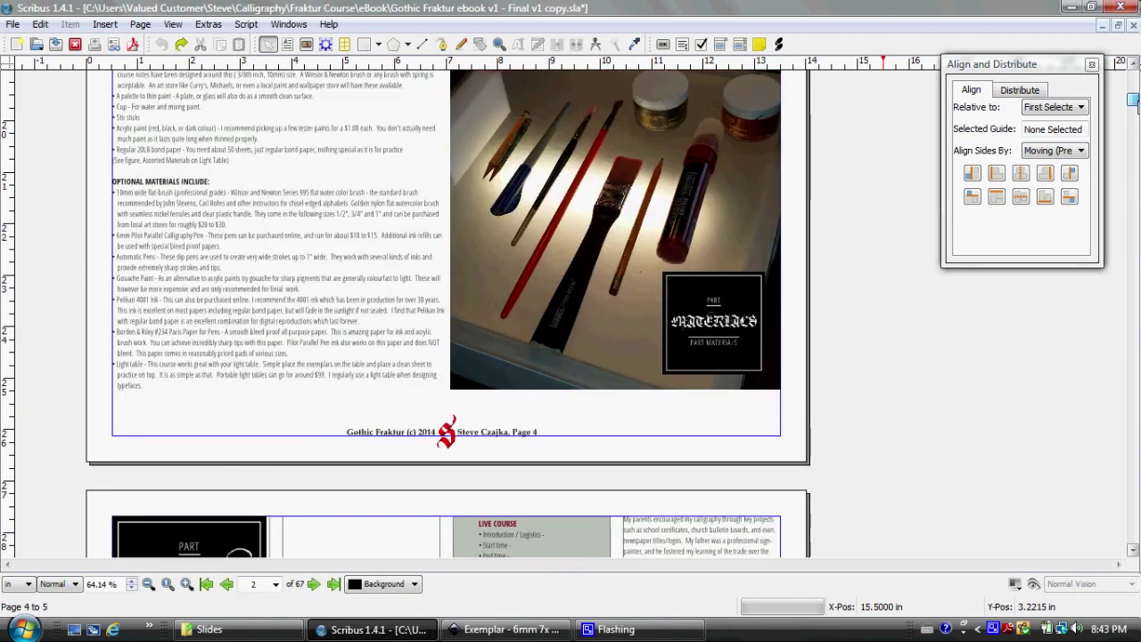
pyautogui.scroll(-1, 1134, 99)
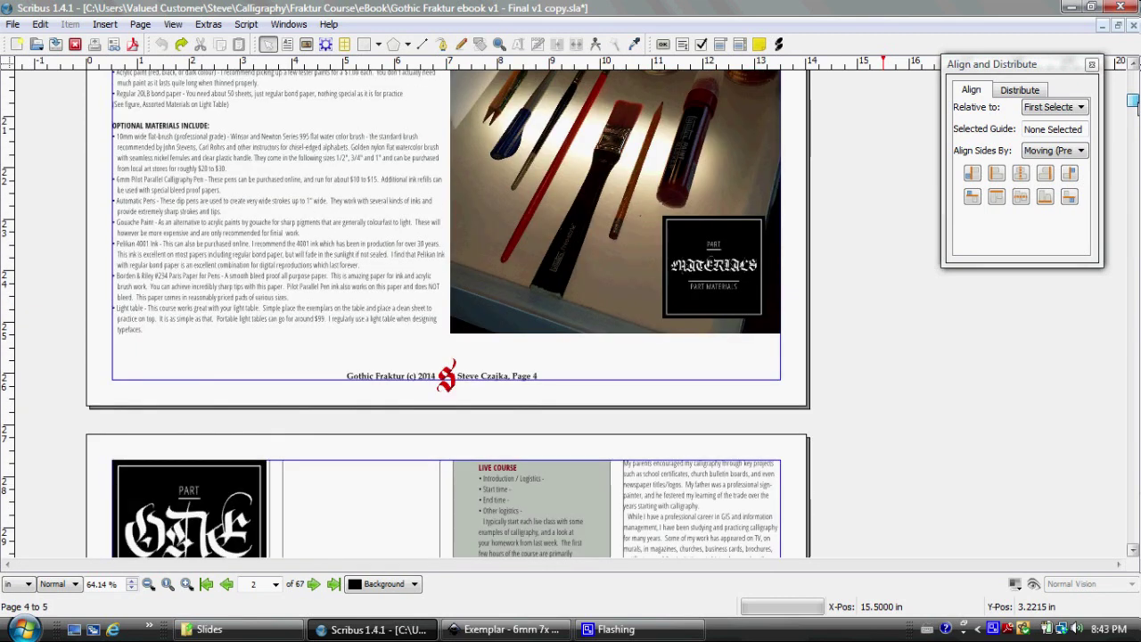
pyautogui.scroll(-6, 1133, 99)
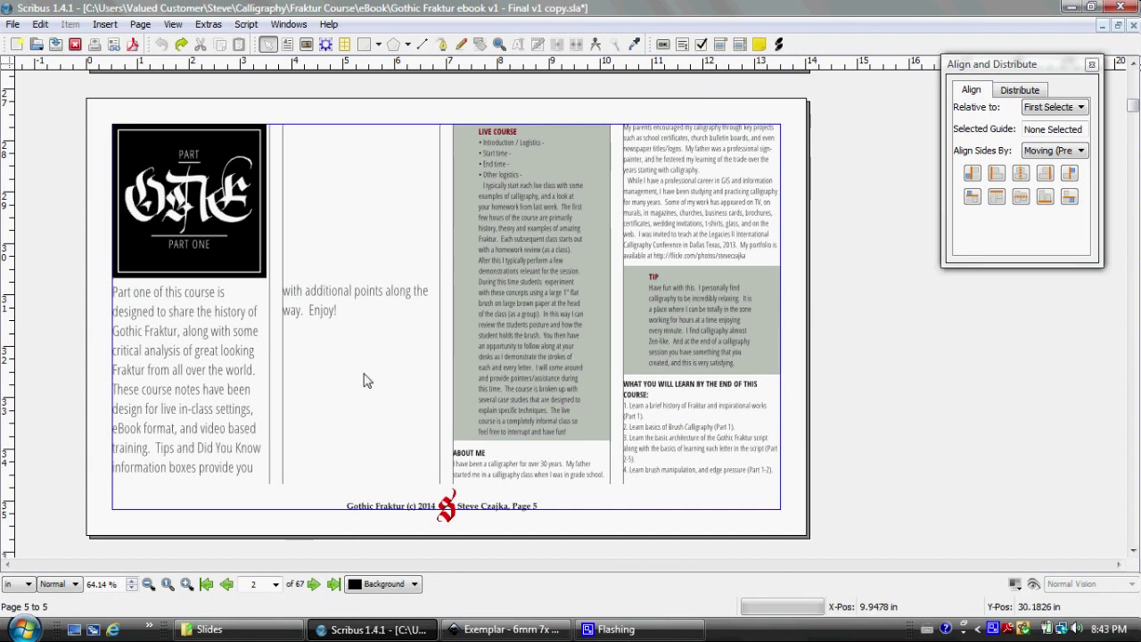
# - Go to page 59 of the ebook
pyautogui.click(256, 586)
pyautogui.press('BackSpace')
pyautogui.write('59')
pyautogui.press('Return')
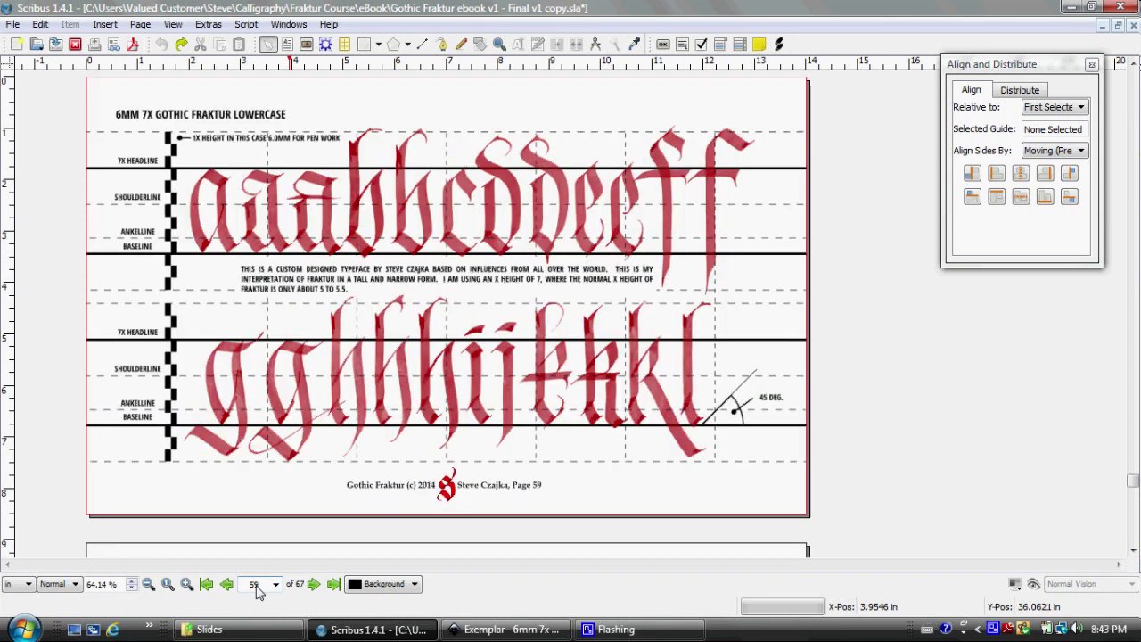
# - Try shifting the full-page 6mm 7x lowercase exemplar image on page 59 up and to the right, and undo the shift
pyautogui.click(326, 489)
pyautogui.click(303, 461)
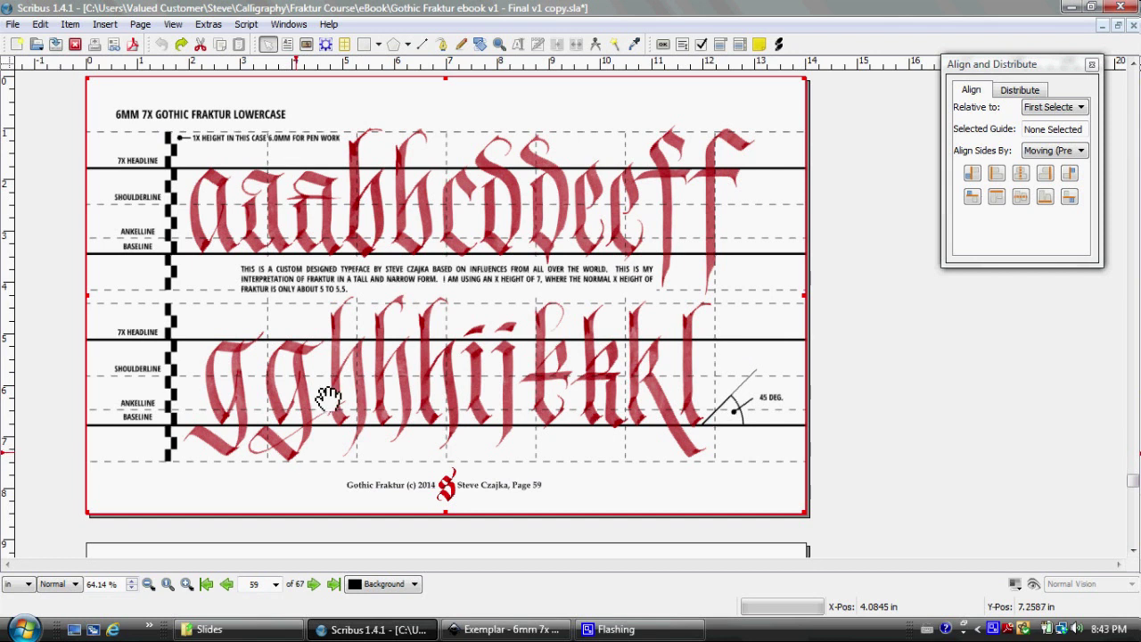
pyautogui.moveTo(331, 390); pyautogui.dragTo(375, 368)
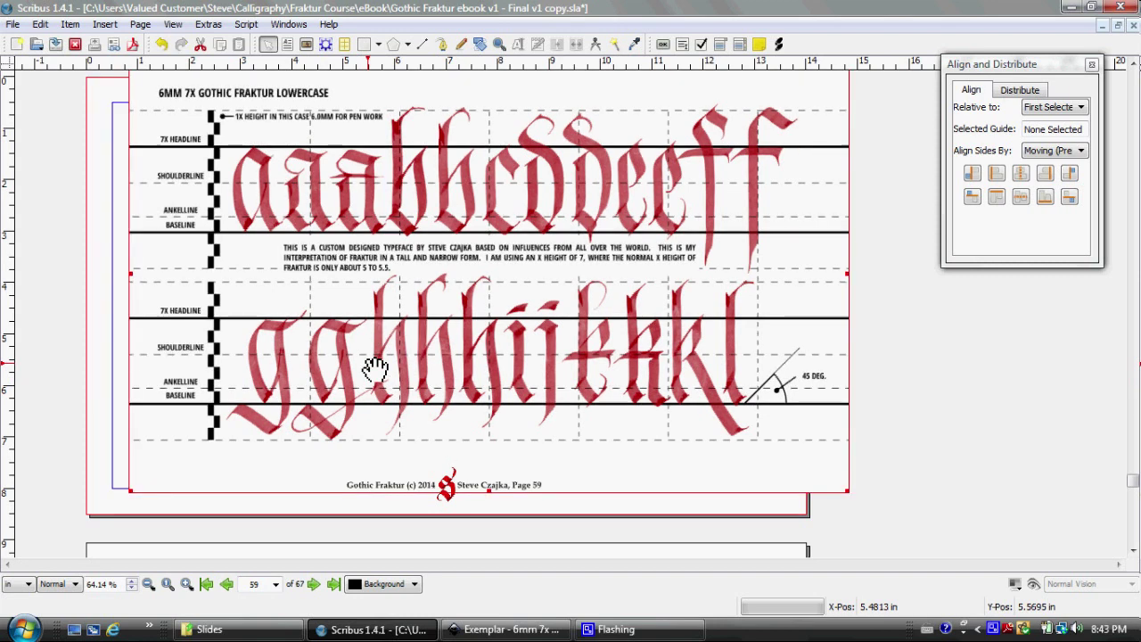
pyautogui.hotkey('ctrl', 'z')
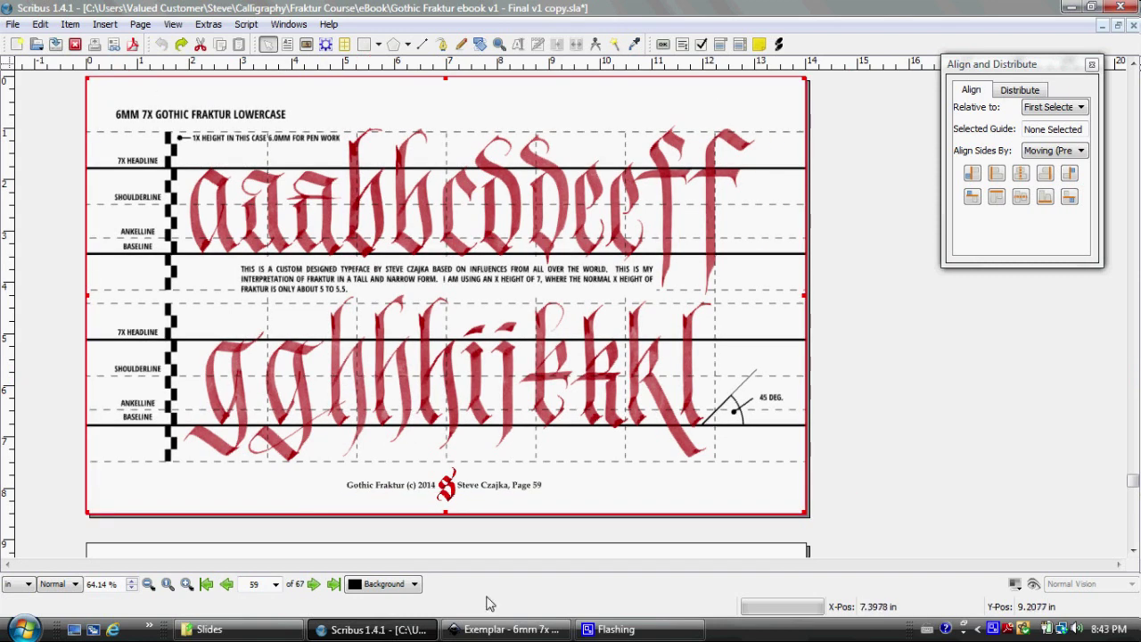
# - Switch to the exemplar drawing in Inkscape and inspect a nib-width ladder block and a guideline rectangle in the upper row
pyautogui.click(495, 630)
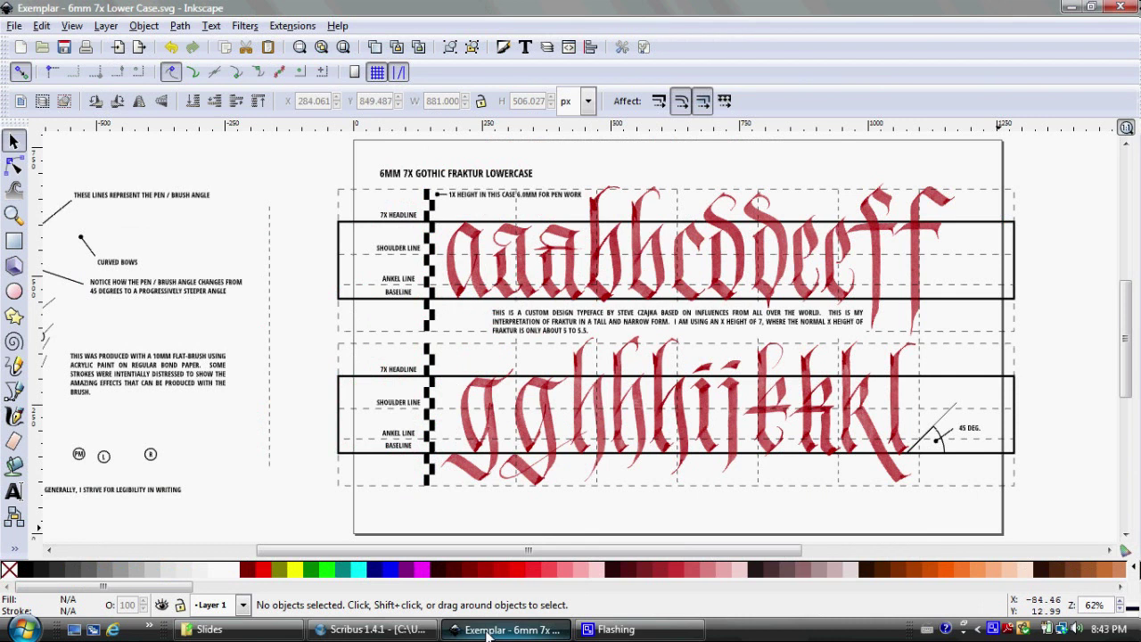
pyautogui.click(432, 272)
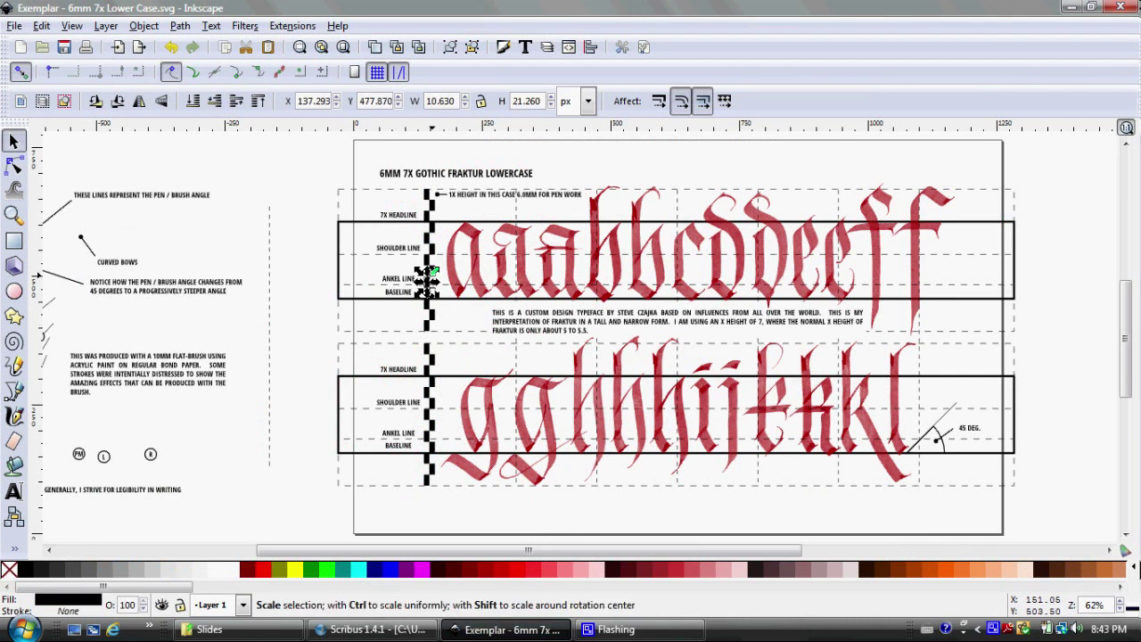
pyautogui.click(439, 254)
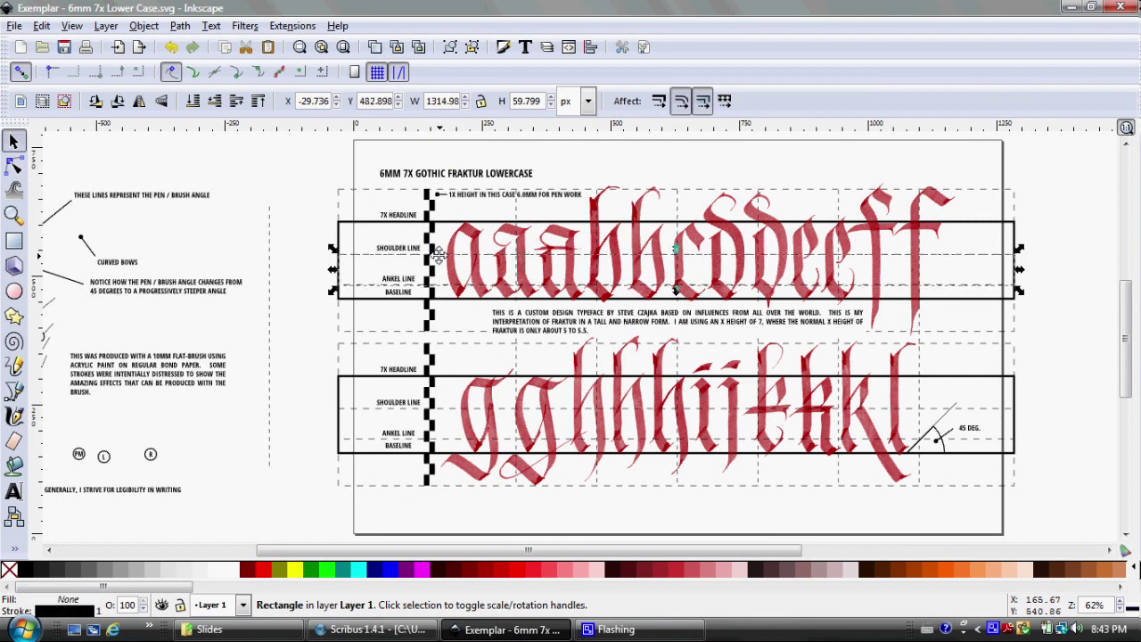
# - Nudge the first lowercase a image in the upper row to X 157.851 px, keeping its vertical position
pyautogui.click(456, 237)
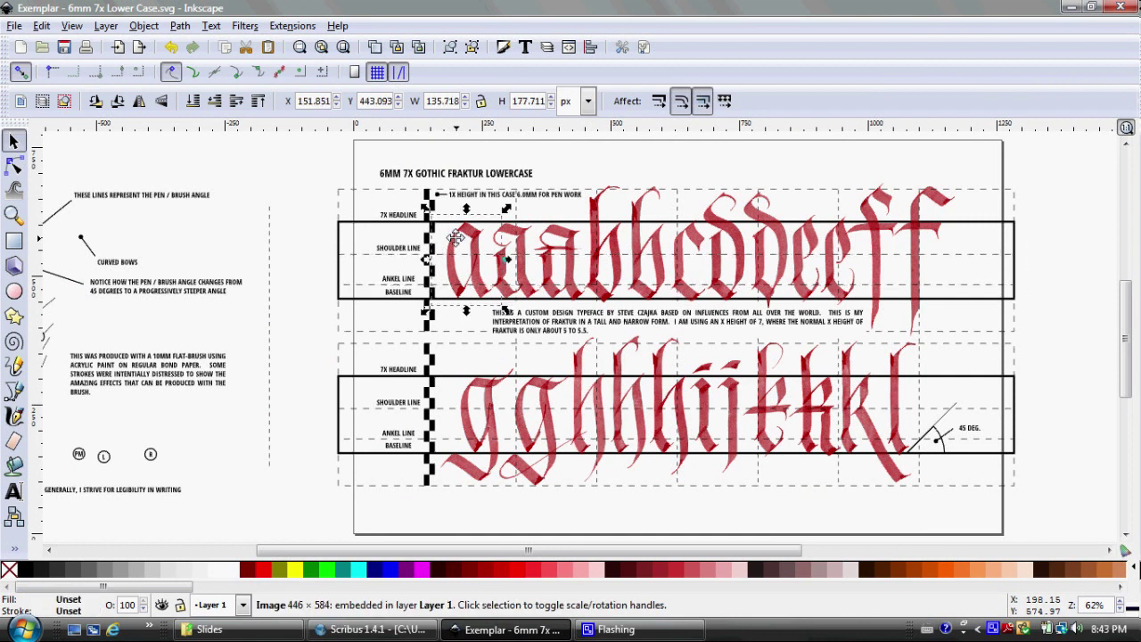
pyautogui.hotkey('shift', 'Right')
pyautogui.hotkey('shift', 'Right')
pyautogui.hotkey('shift', 'Left')
pyautogui.hotkey('shift', 'Left')
pyautogui.hotkey('shift', 'Right')
pyautogui.hotkey('shift', 'Up')
pyautogui.hotkey('shift', 'Up')
pyautogui.hotkey('shift', 'Left')
pyautogui.hotkey('shift', 'Down')
pyautogui.hotkey('shift', 'Down')
pyautogui.press('Right')
pyautogui.press('Right')
pyautogui.press('Right')
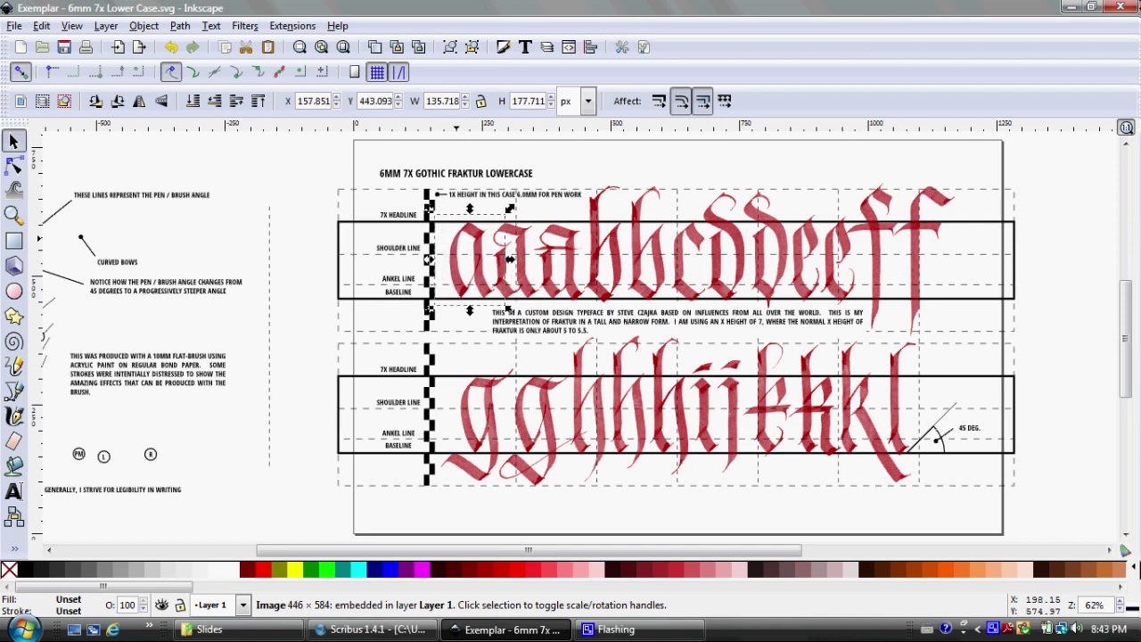
pyautogui.click(323, 214)
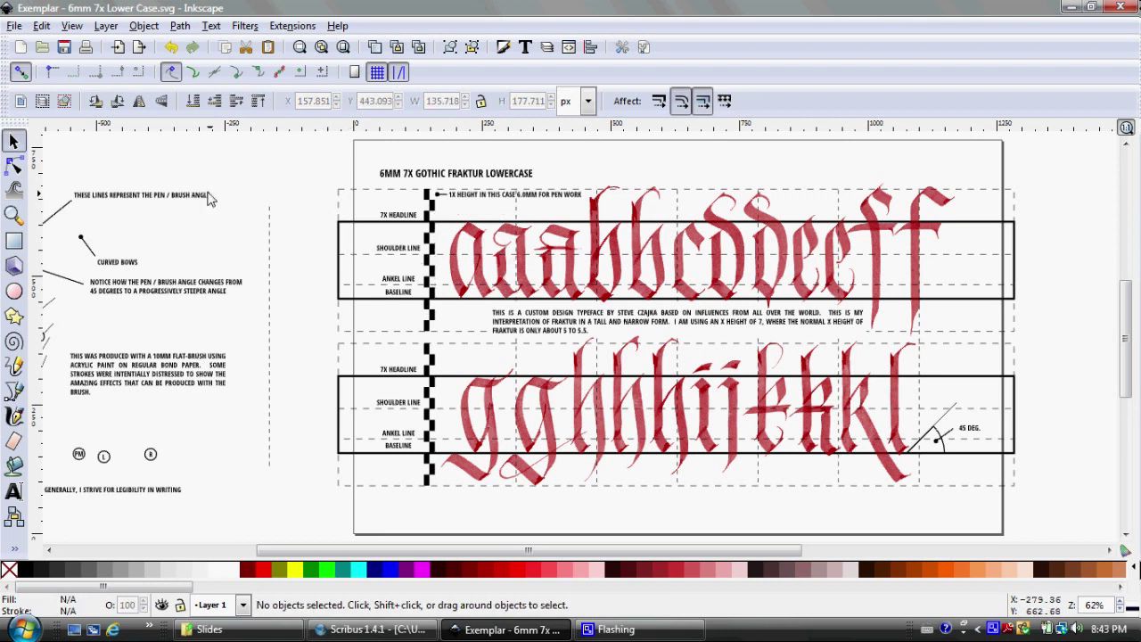
# - Move the CURVED BOWS label together with its pointer line about 180 px to the right
pyautogui.click(206, 195)
pyautogui.click(119, 260)
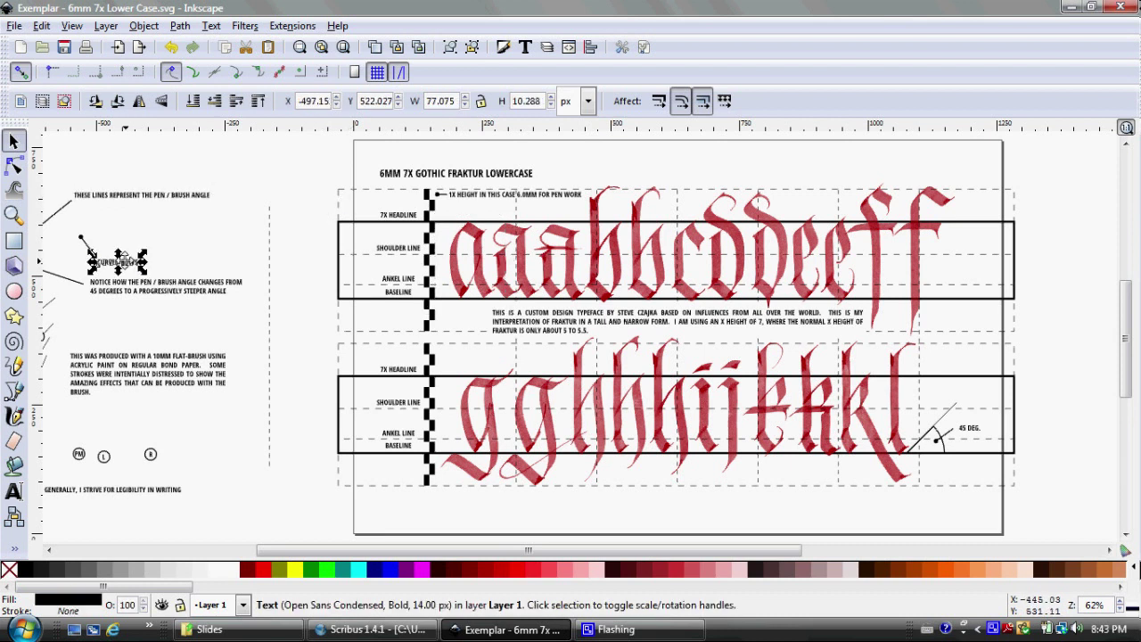
pyautogui.press('shift')
pyautogui.keyDown('shift'); pyautogui.click(85, 243); pyautogui.keyUp('shift')
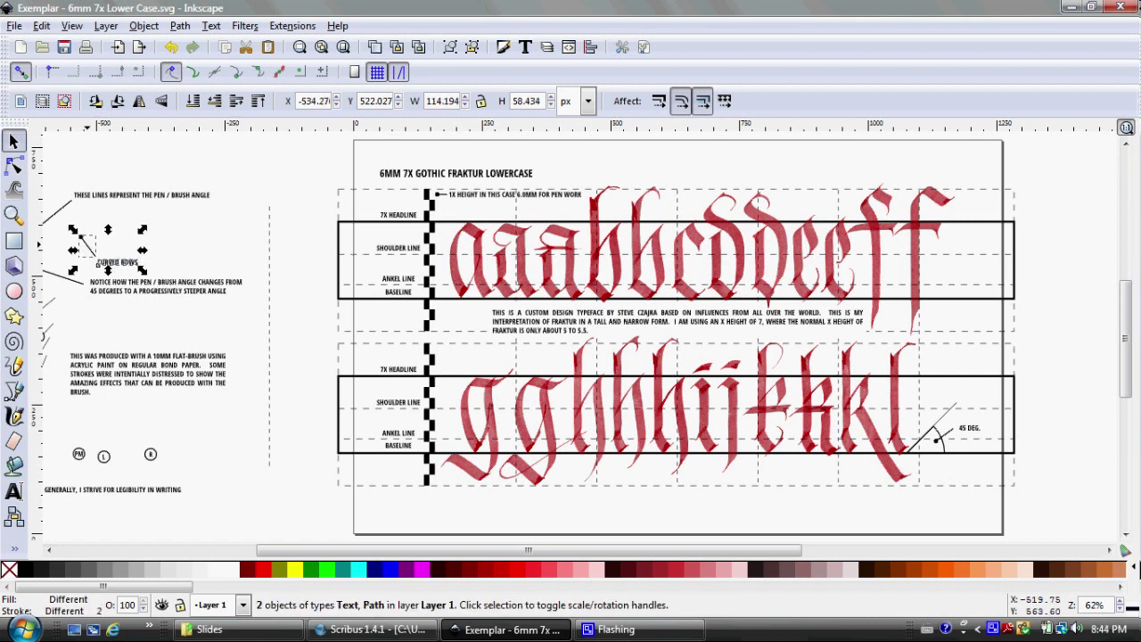
pyautogui.moveTo(85, 243); pyautogui.dragTo(178, 243)
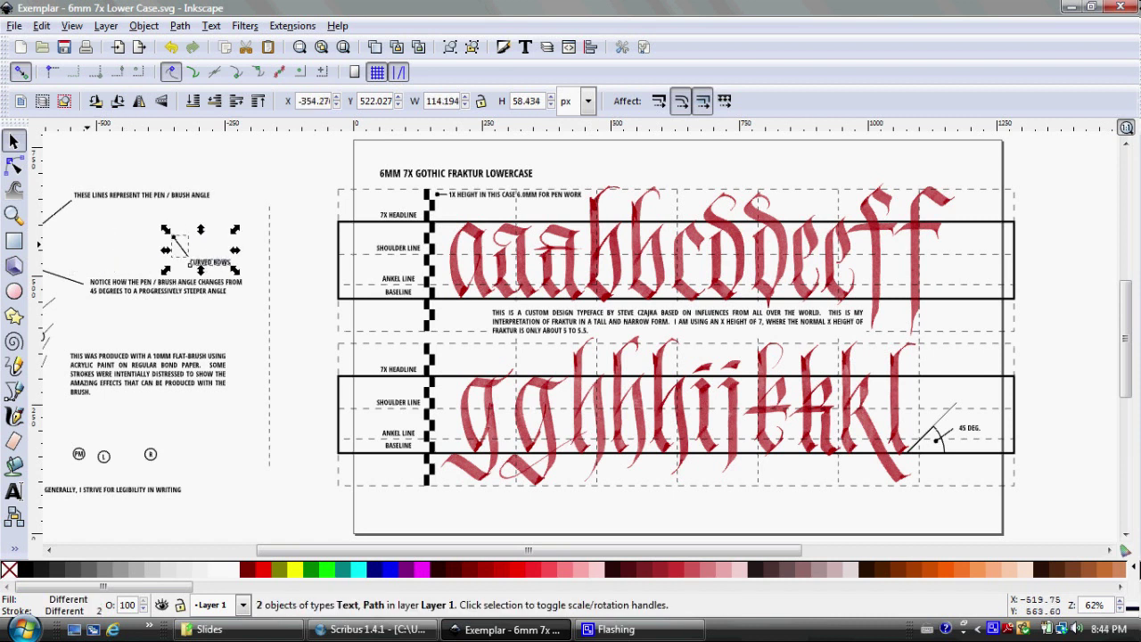
pyautogui.click(251, 163)
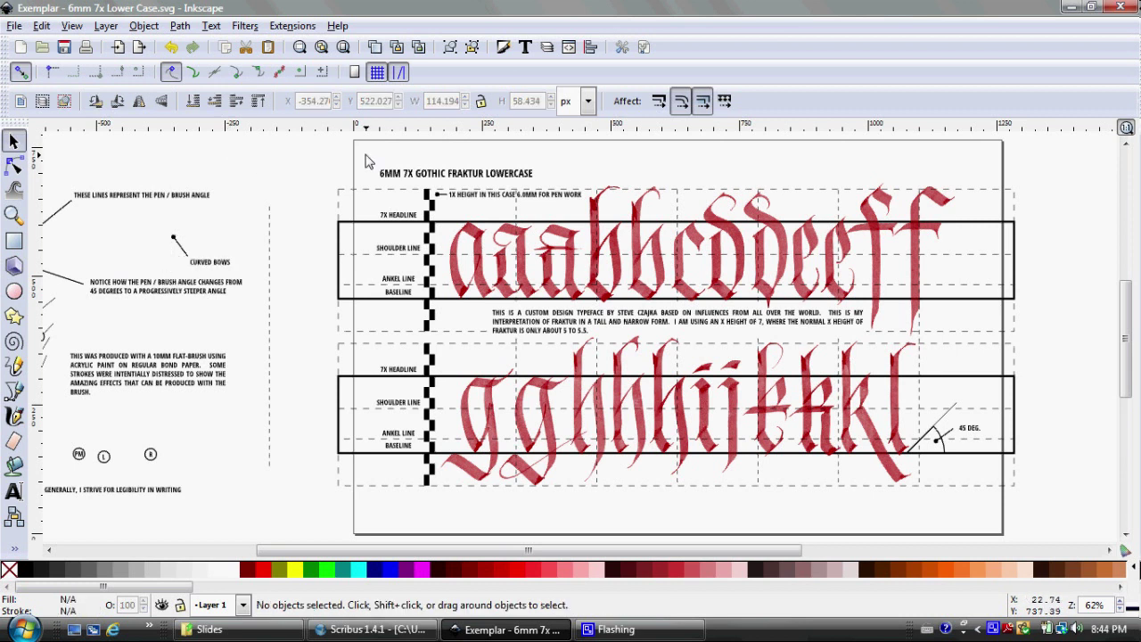
# - Switch to the Slides folder and locate the exported page images around page059
pyautogui.click(256, 635)
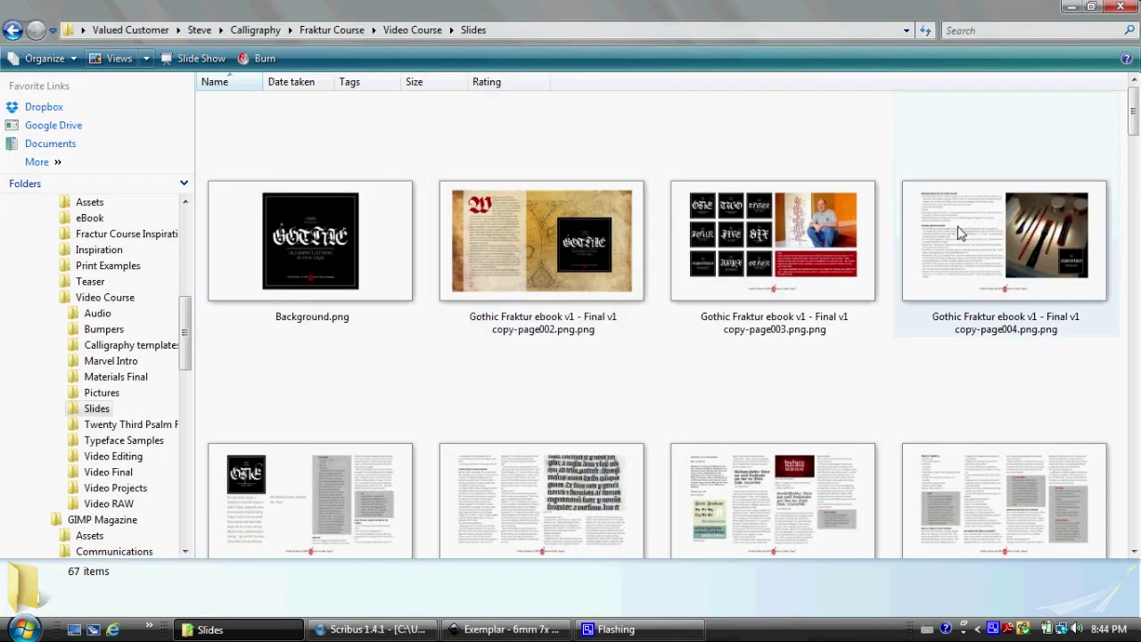
pyautogui.moveTo(1133, 107); pyautogui.dragTo(1133, 481)
pyautogui.scroll(-1, 1132, 147)
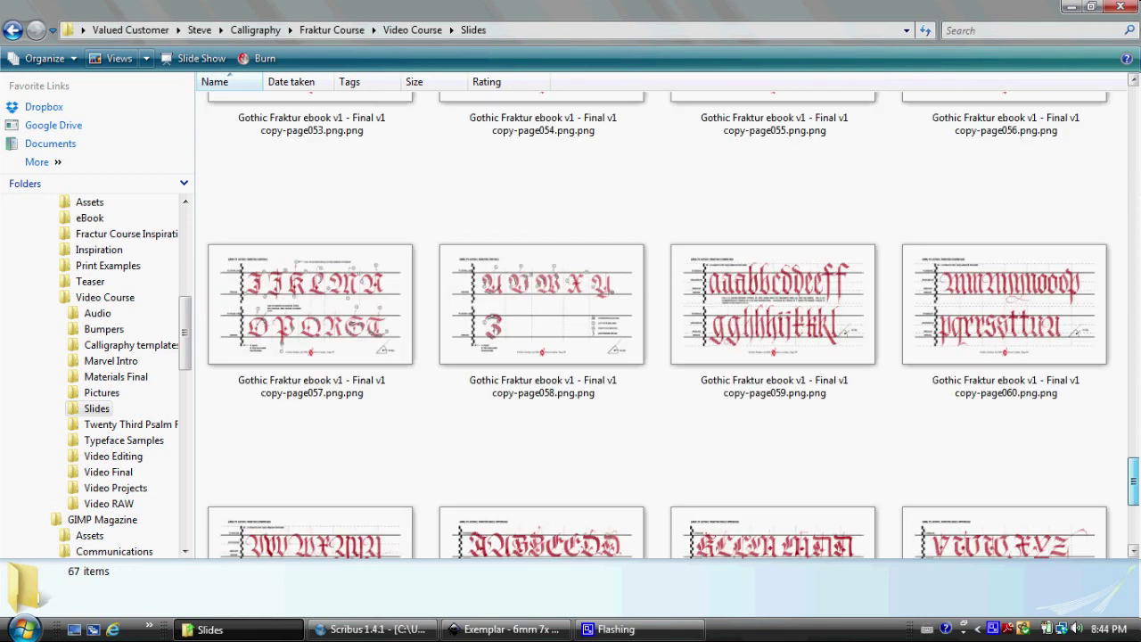
pyautogui.click(843, 327)
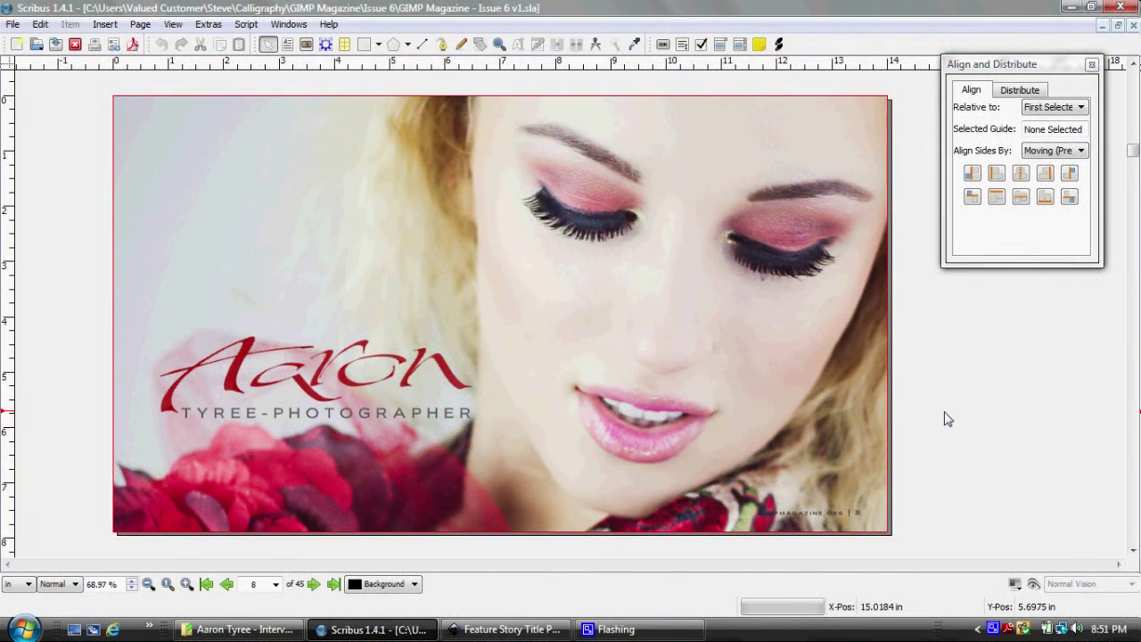
# - Inspect the background photo, the footer text frame and the lettered title on page 8 of the GIMP Magazine Issue 6 document
pyautogui.click(816, 343)
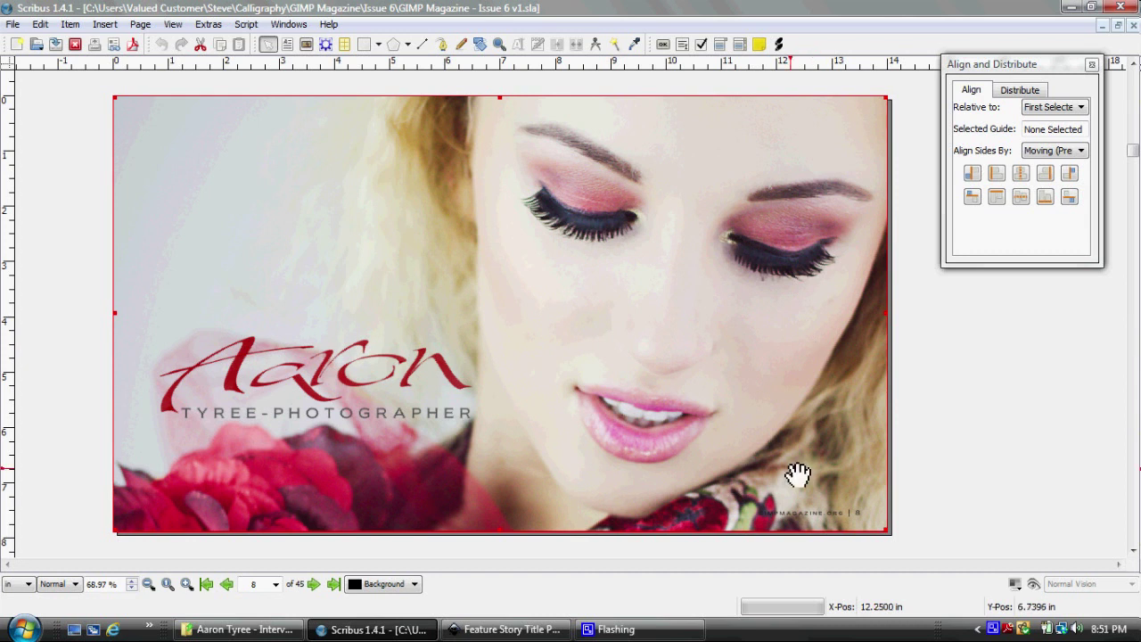
pyautogui.click(810, 518)
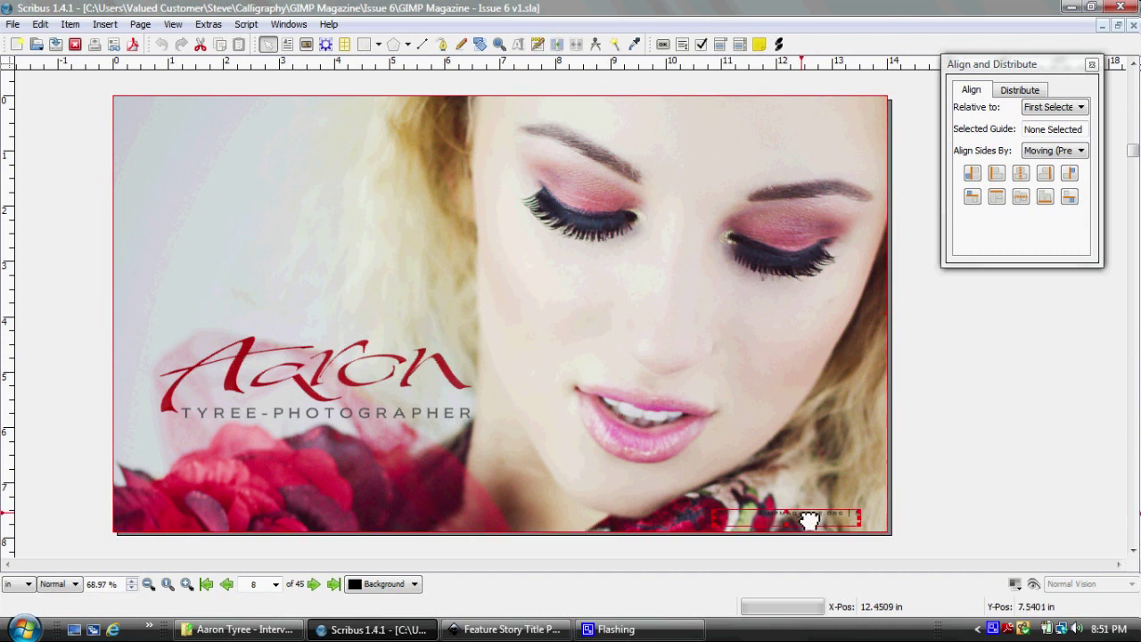
pyautogui.click(455, 386)
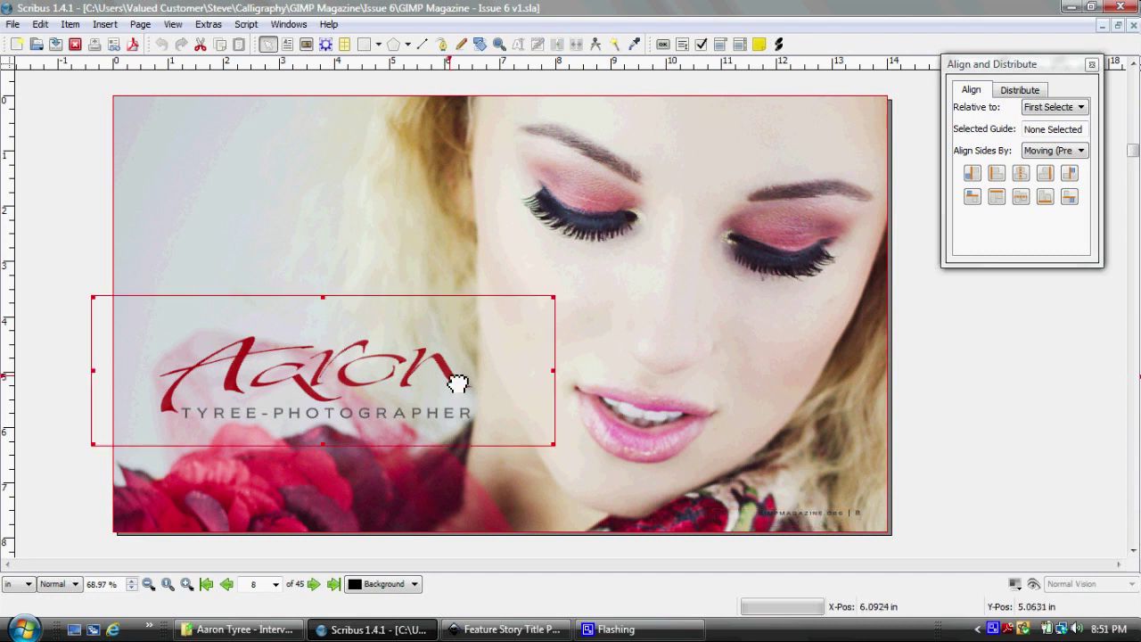
pyautogui.click(949, 347)
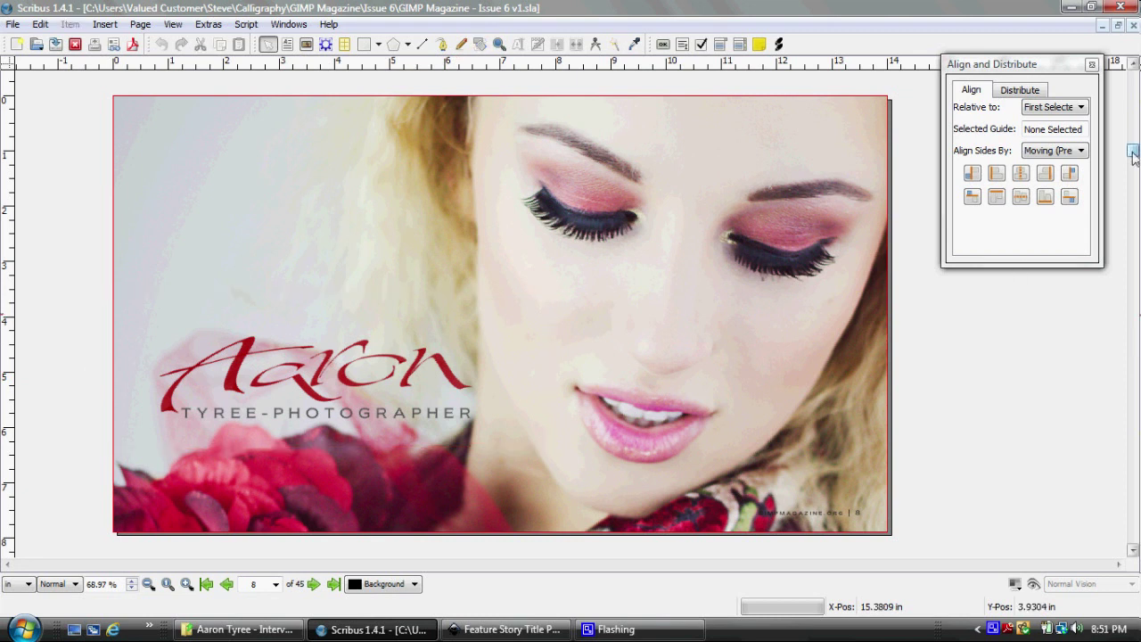
# - Examine the interview text frame and the lettered title logo on page 13 of the magazine
pyautogui.moveTo(1133, 154); pyautogui.dragTo(1134, 208)
pyautogui.click(725, 306)
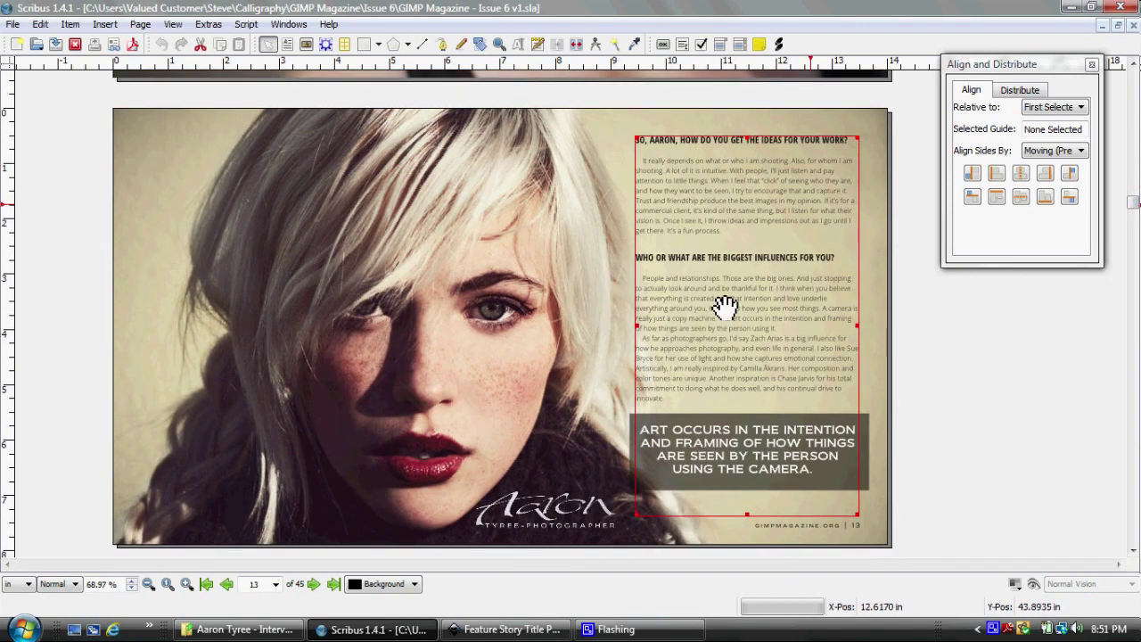
pyautogui.click(605, 510)
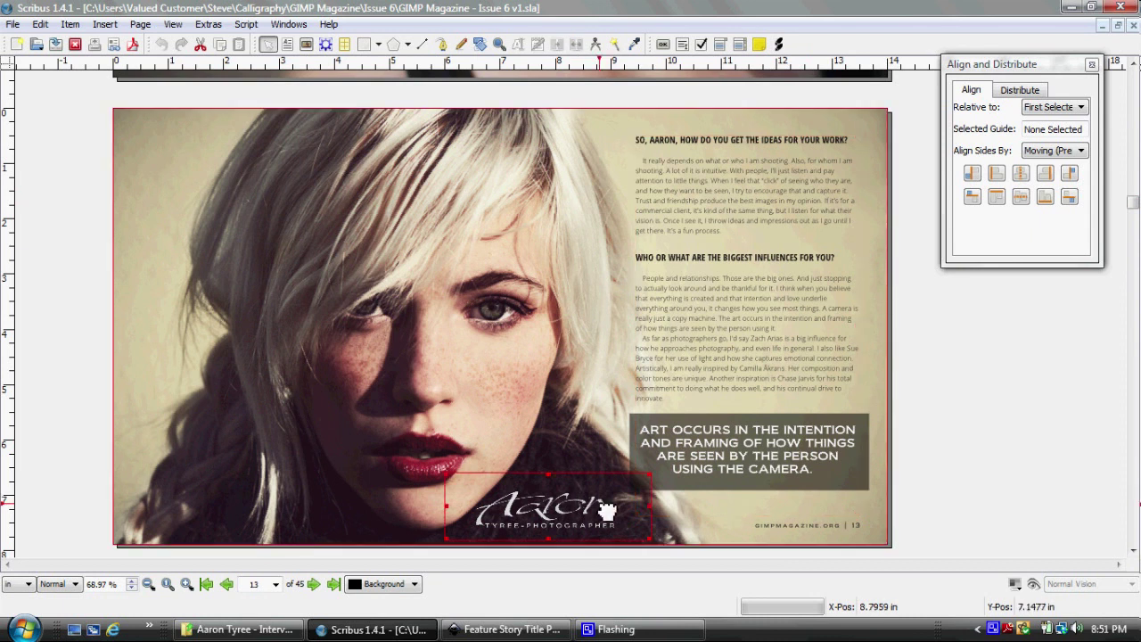
pyautogui.click(930, 336)
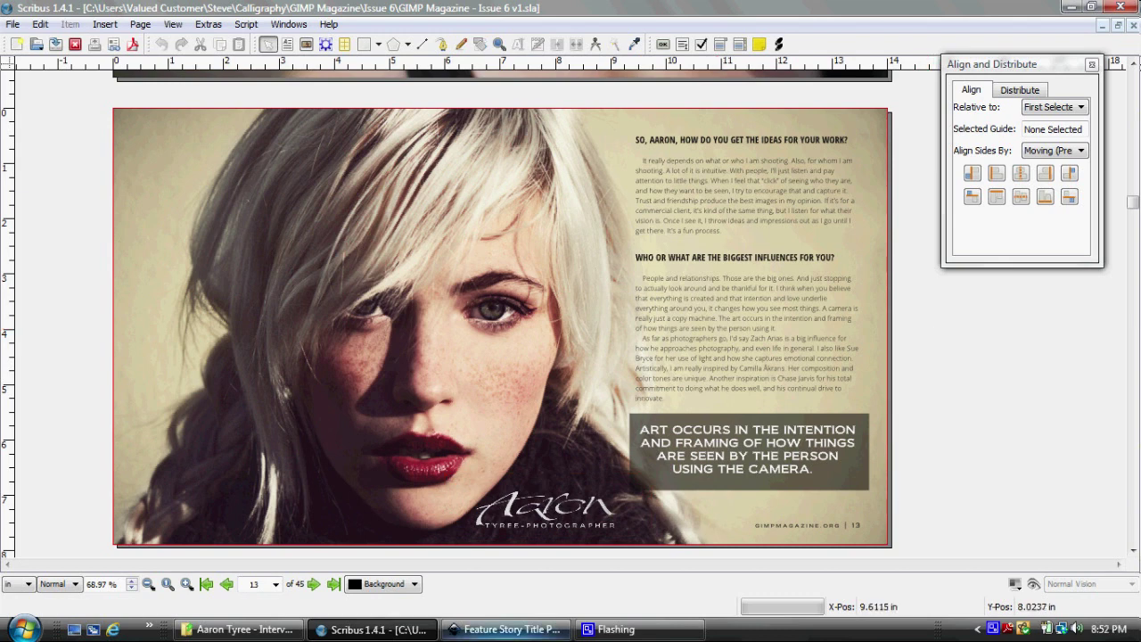
# - Switch to the Feature Story Title Page drawing in Inkscape and set the portrait photo's opacity to 100
pyautogui.click(504, 629)
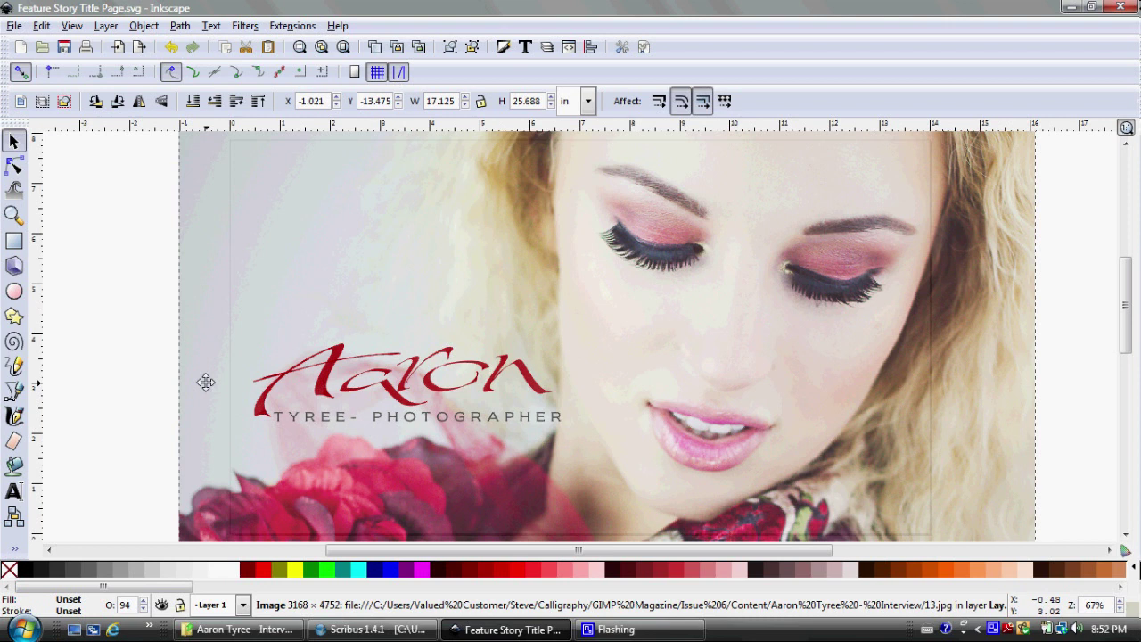
pyautogui.click(322, 47)
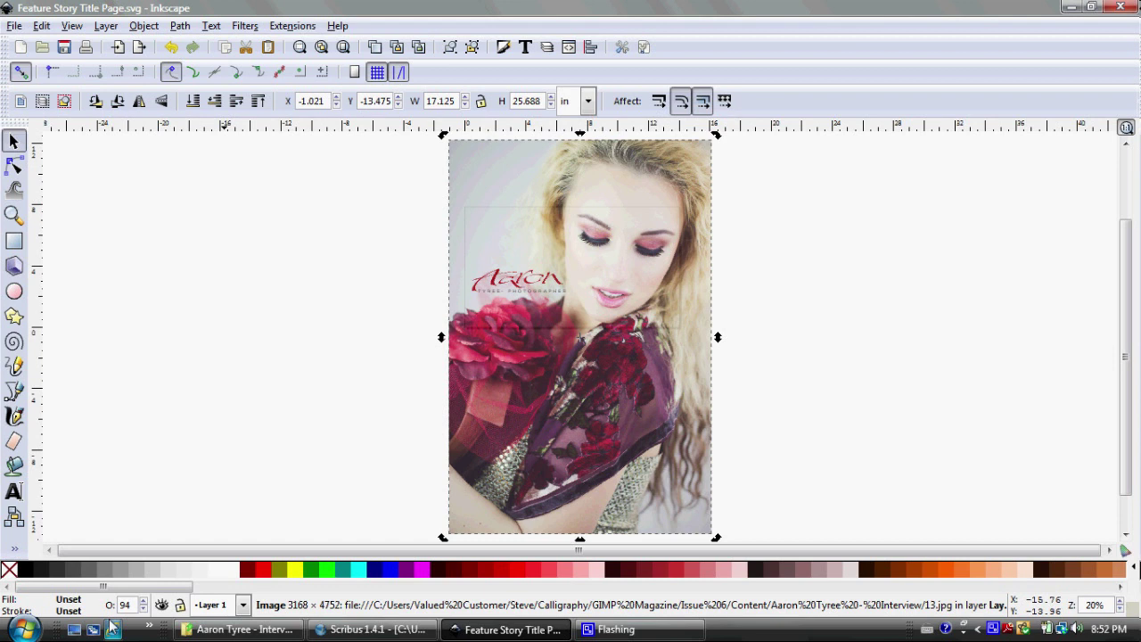
pyautogui.click(143, 602)
pyautogui.click(144, 602)
pyautogui.click(143, 602)
pyautogui.click(143, 602)
pyautogui.click(143, 602)
pyautogui.click(144, 602)
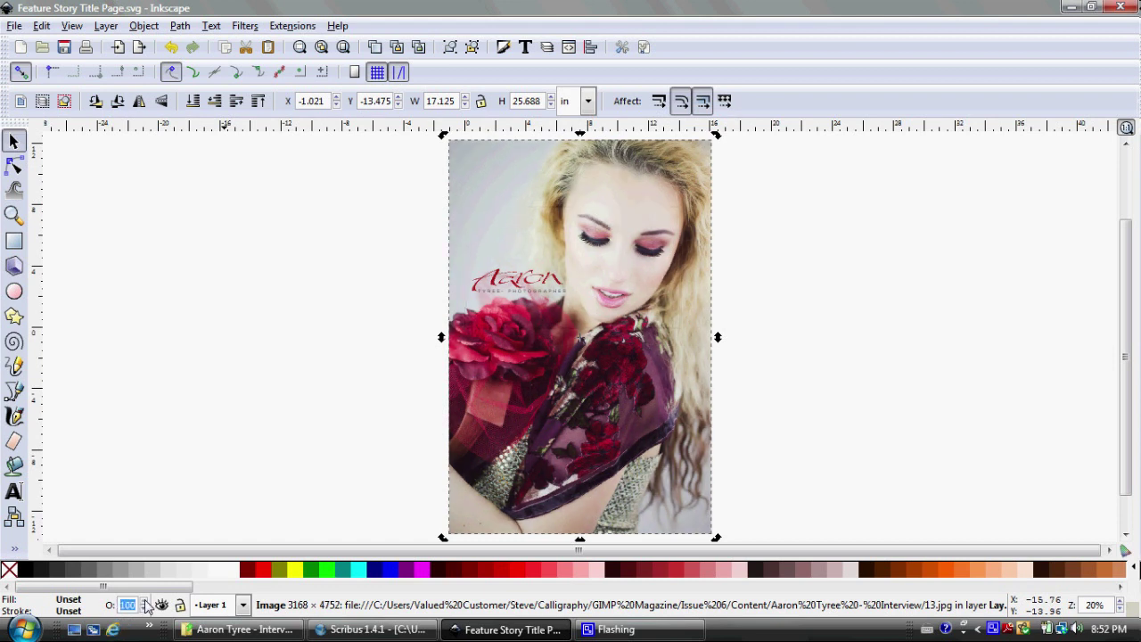
pyautogui.click(365, 336)
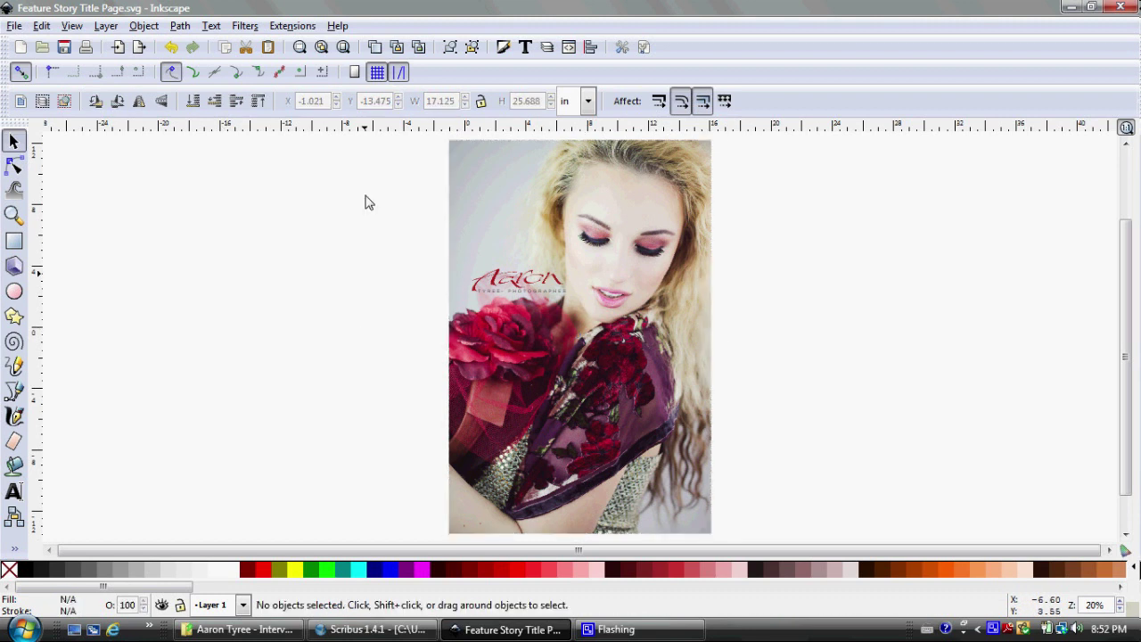
# - Show the guides over the title page and review the Export Bitmap settings for the Page area, including the resolution
pyautogui.click(345, 48)
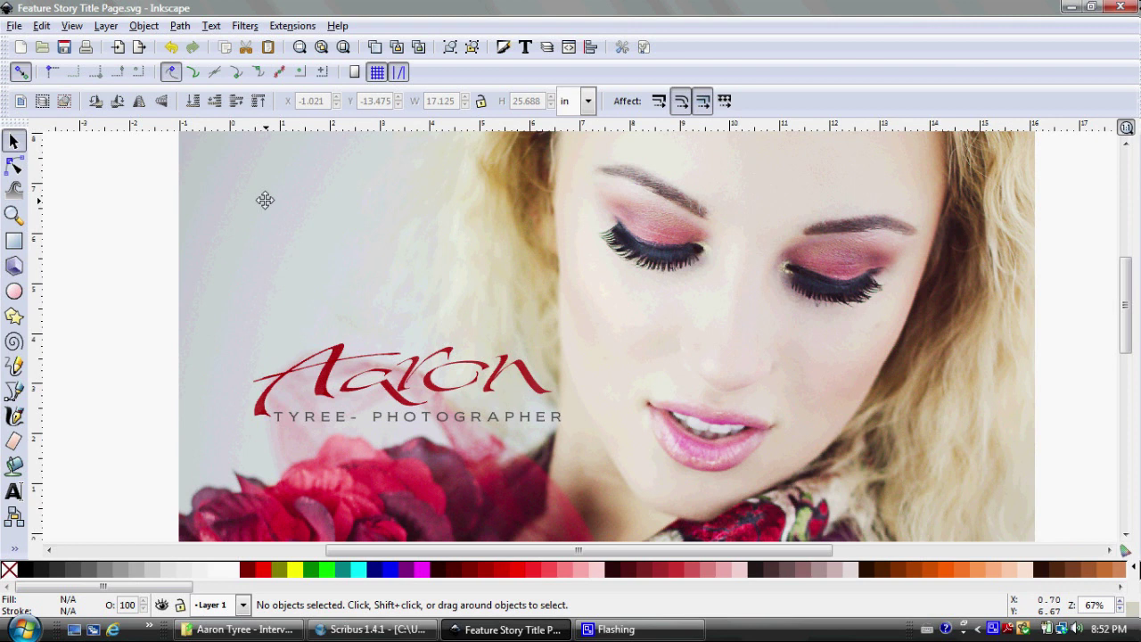
pyautogui.press('|')
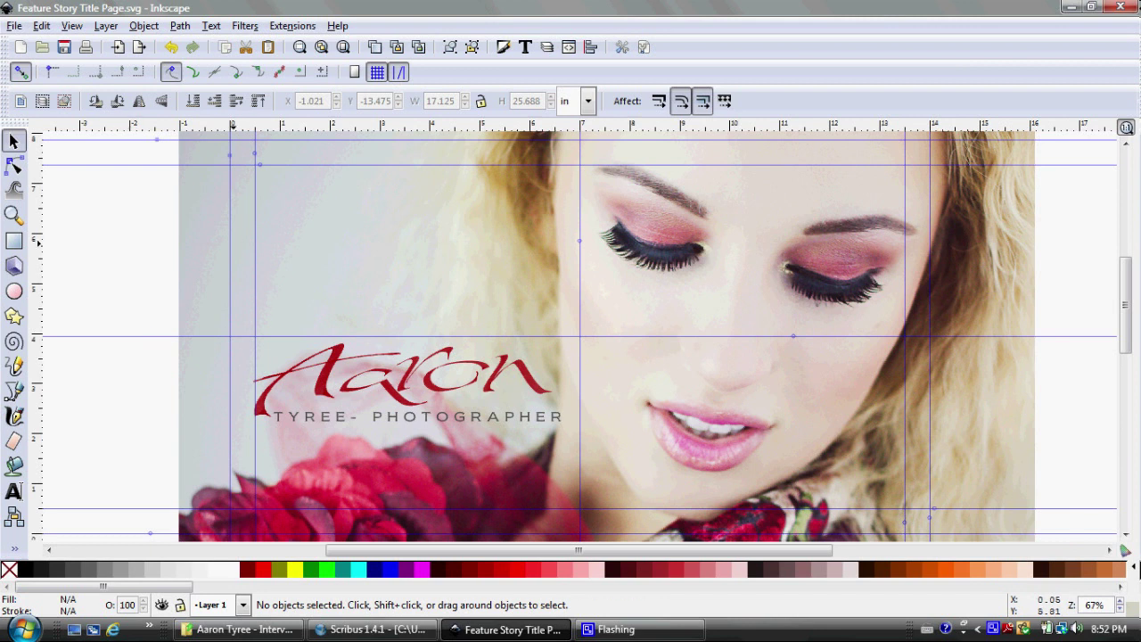
pyautogui.click(14, 26)
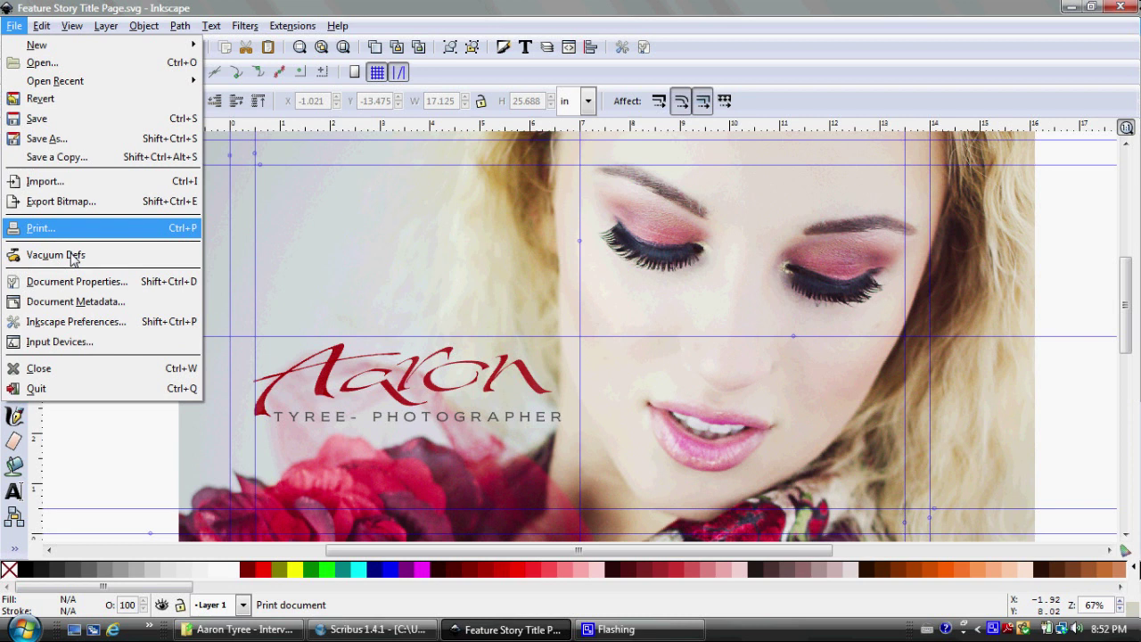
pyautogui.click(86, 206)
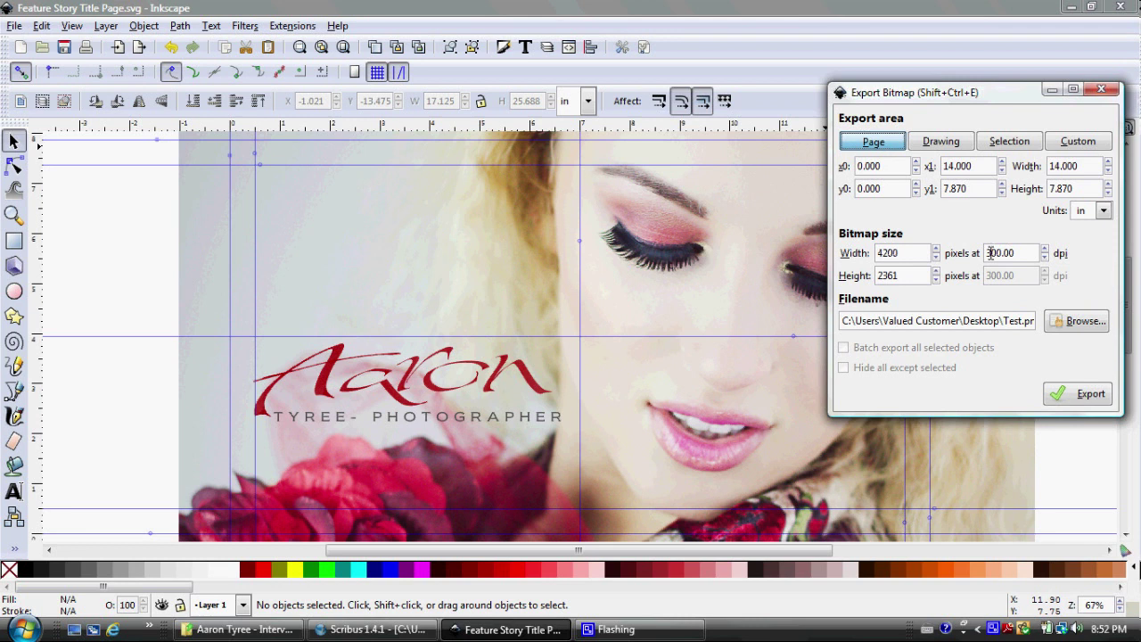
pyautogui.click(1102, 90)
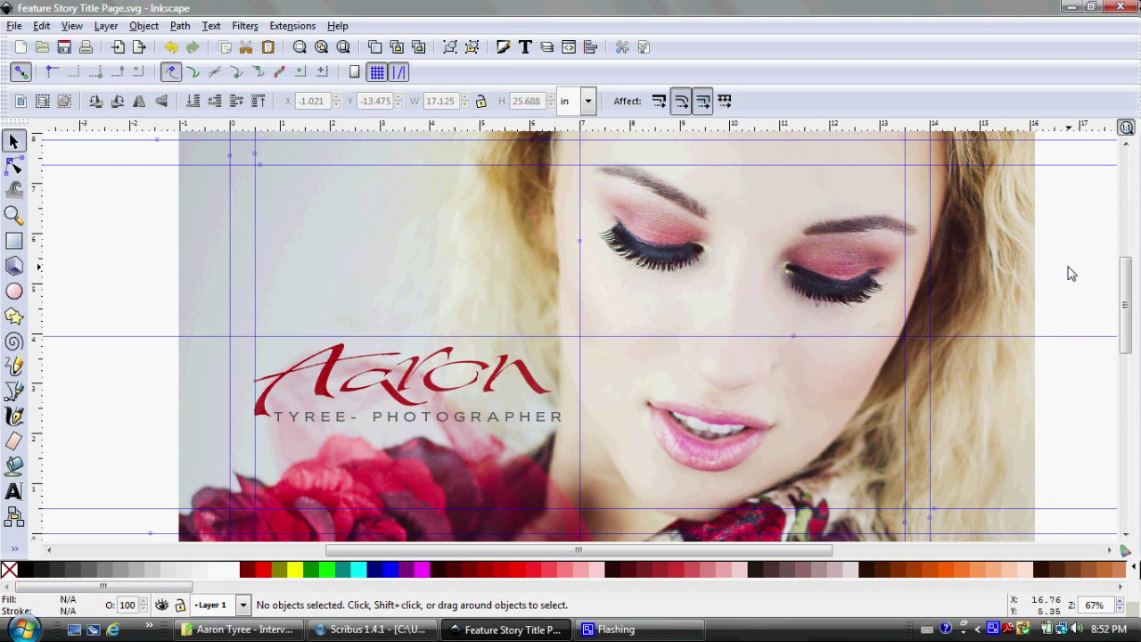
# - Hide the guides and bring the complete portrait photo with its lettered title into view
pyautogui.press('|')
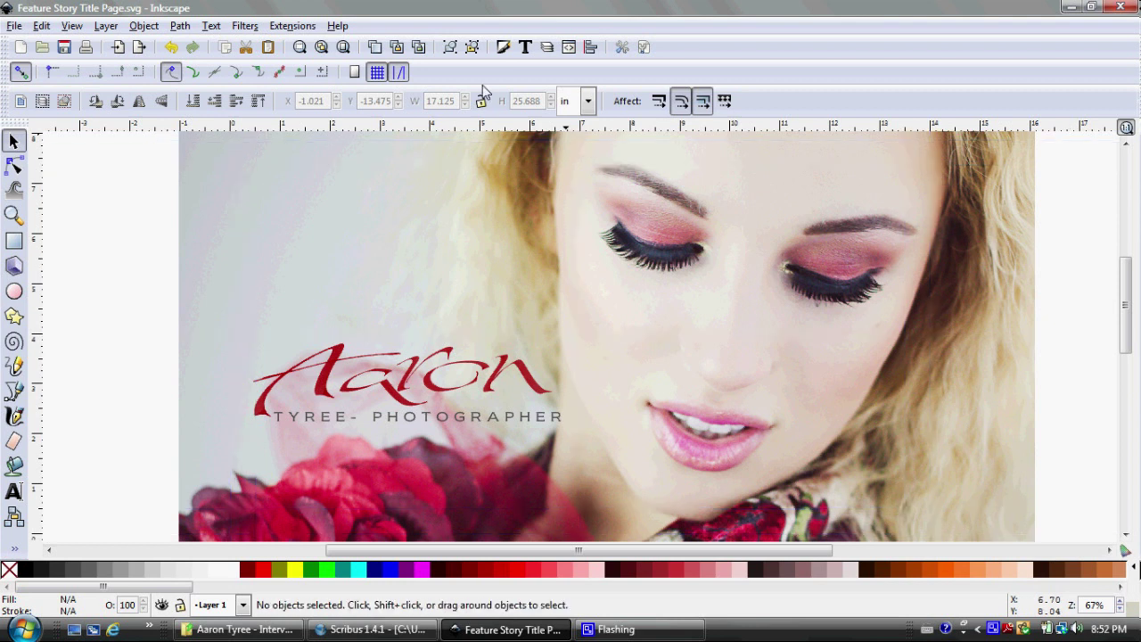
pyautogui.click(321, 48)
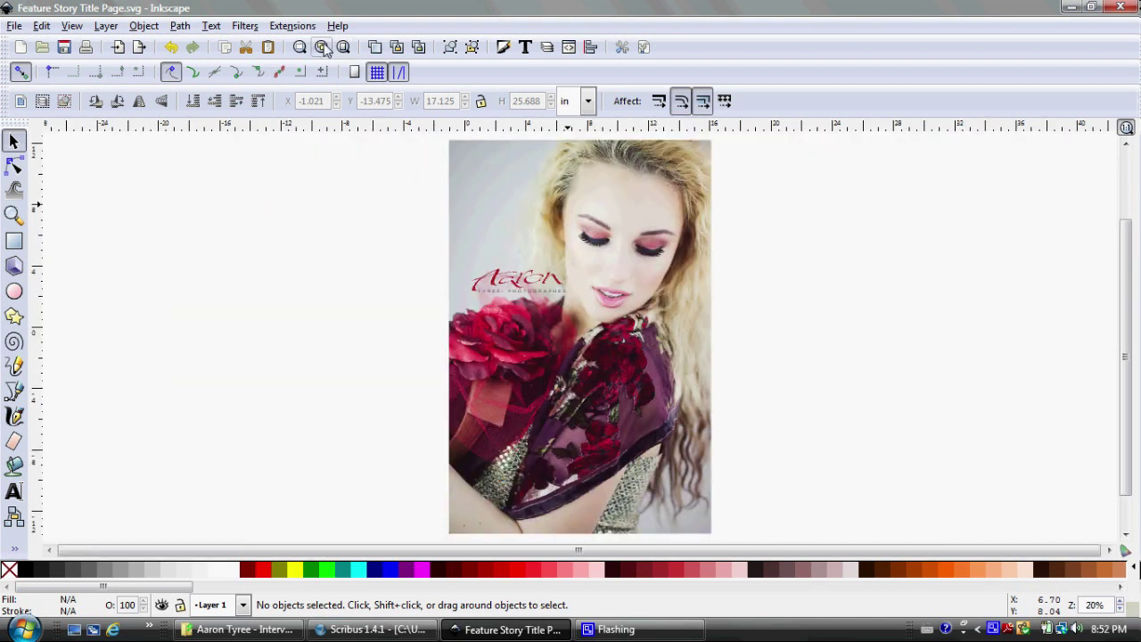